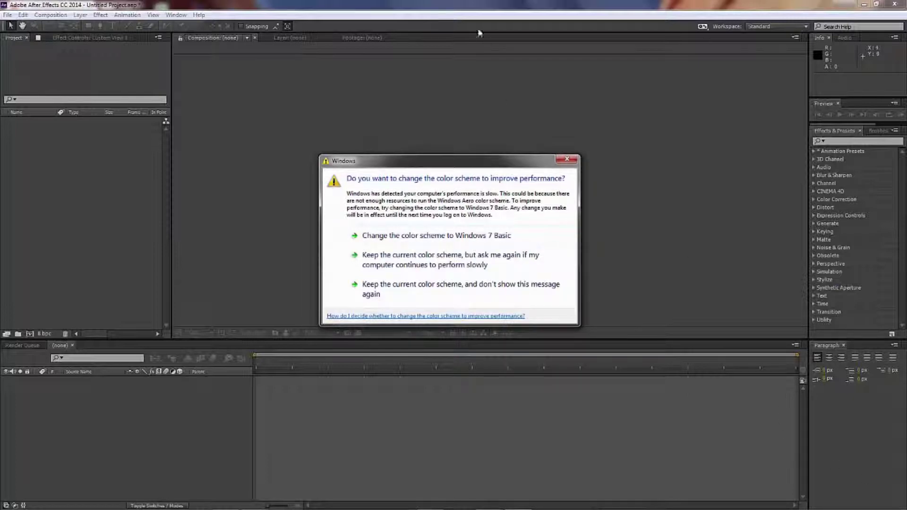
# Dismiss the Windows color scheme prompt and import the DJI_0065 clip from the 100MEDIA folder of the 12 กค 61 footage
pyautogui.click(567, 159)
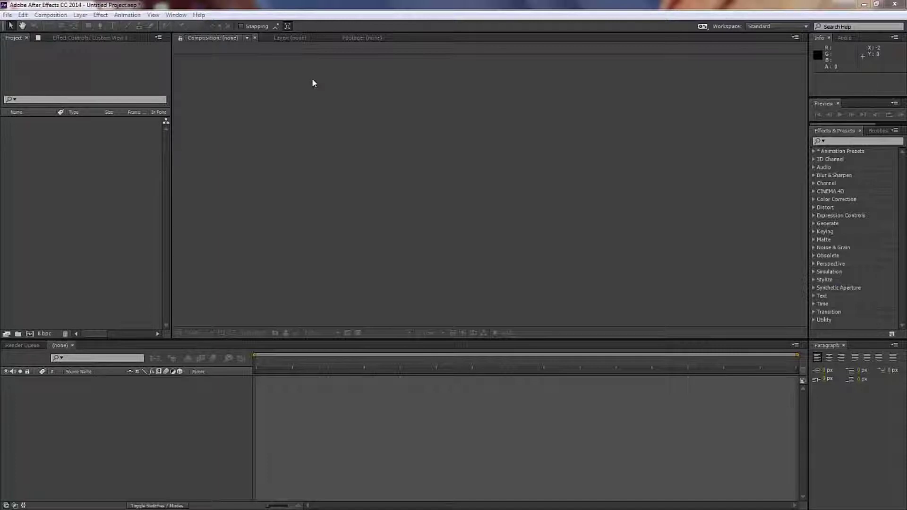
pyautogui.click(7, 15)
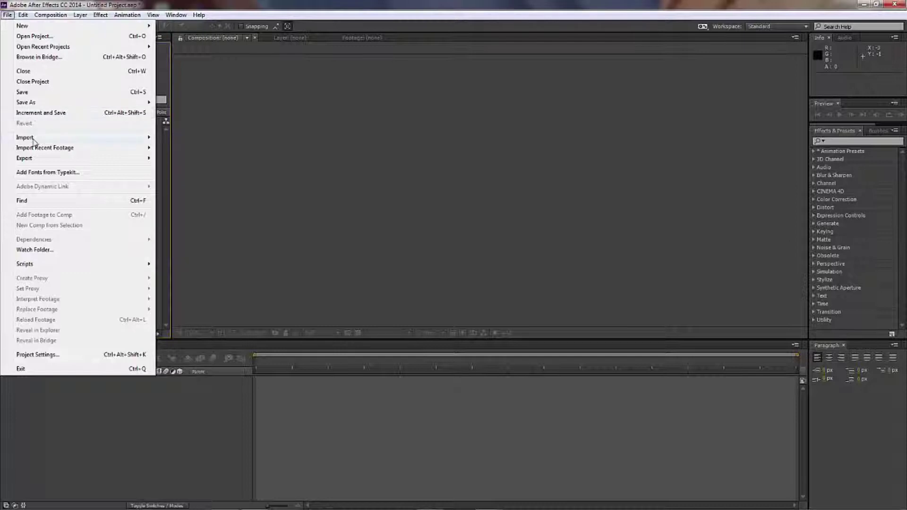
pyautogui.moveTo(31, 138)
pyautogui.click(174, 135)
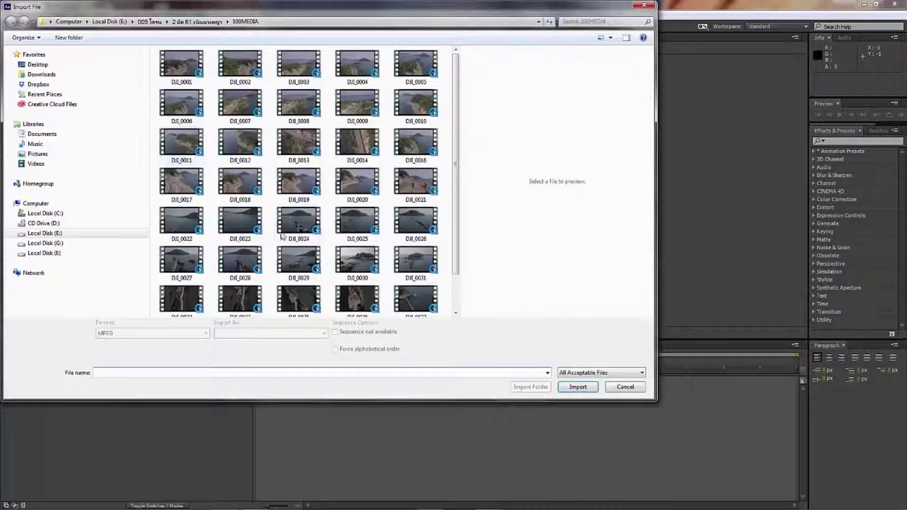
pyautogui.click(151, 22)
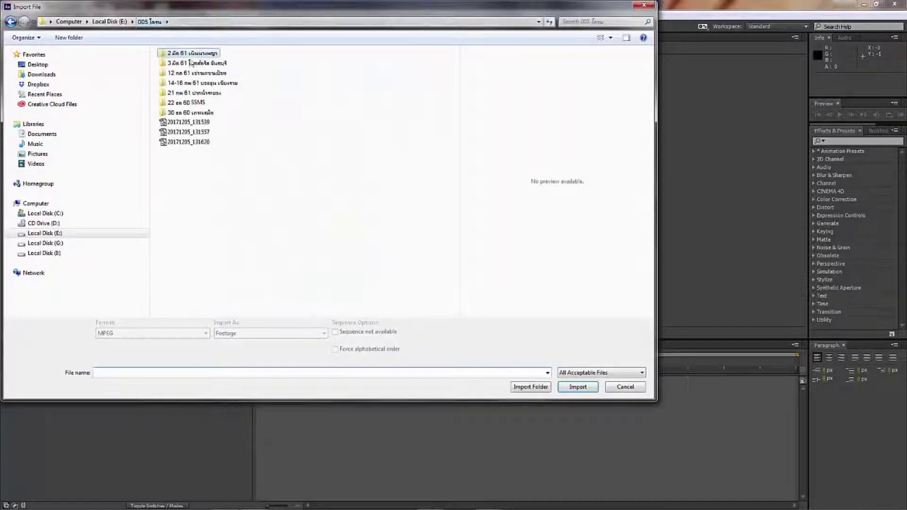
pyautogui.doubleClick(209, 77)
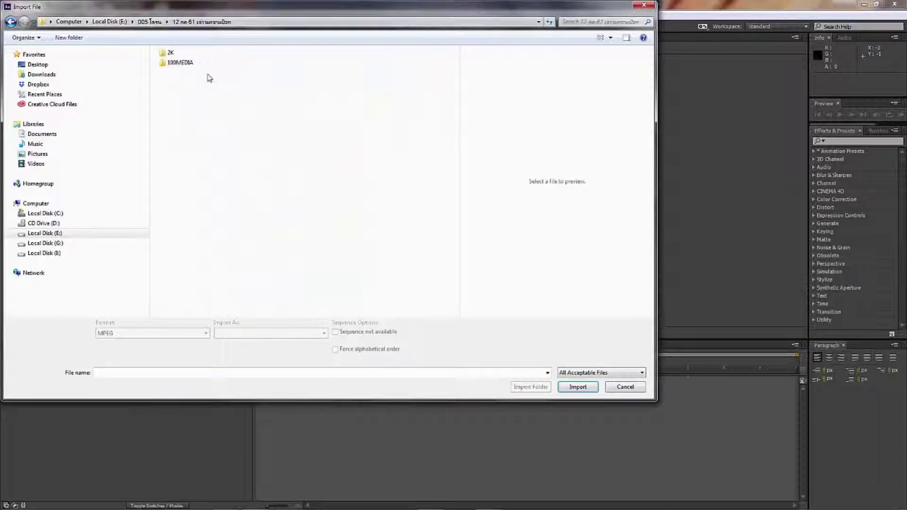
pyautogui.doubleClick(174, 65)
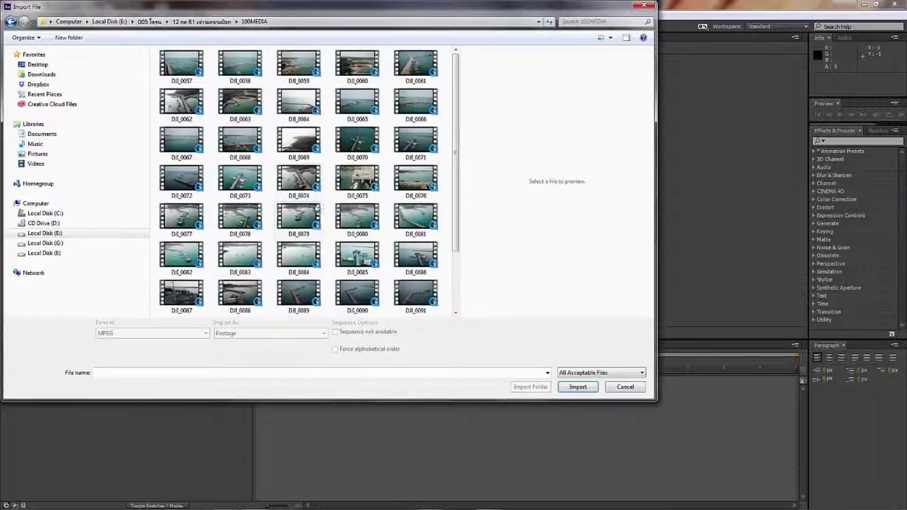
pyautogui.click(356, 101)
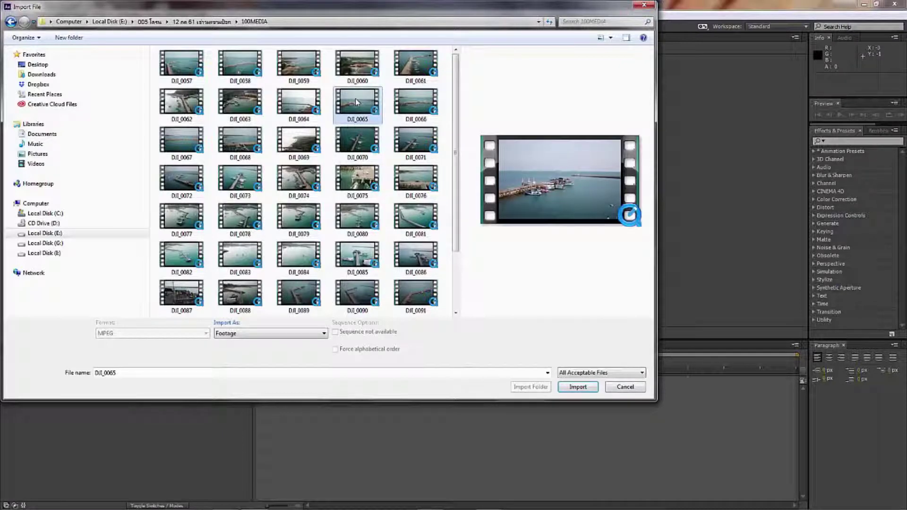
pyautogui.click(578, 387)
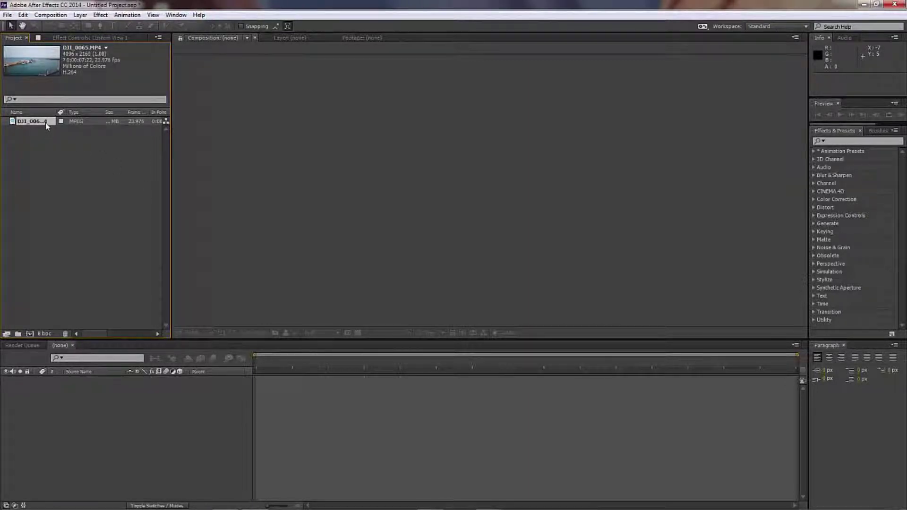
# Create a composition from the imported DJI_0065 clip and rotate its layer by -1° to level the horizon
pyautogui.moveTo(47, 126); pyautogui.dragTo(32, 336)
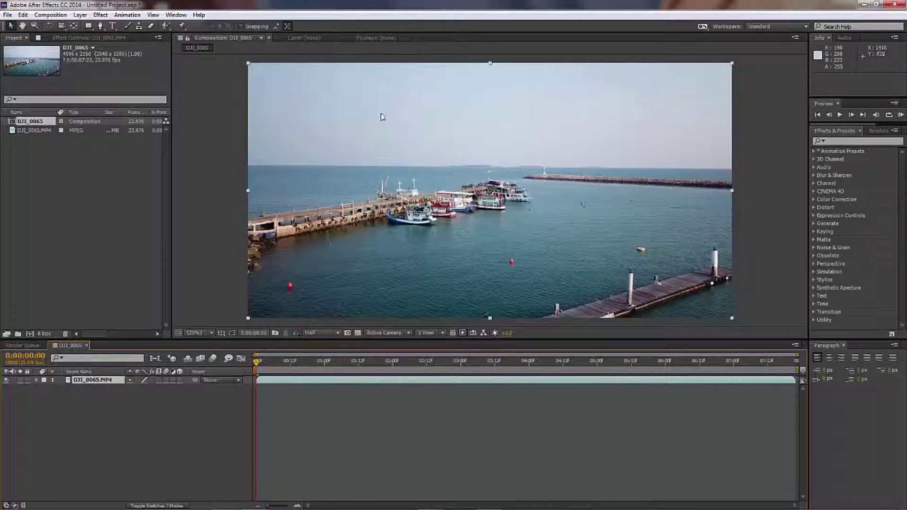
pyautogui.click(50, 27)
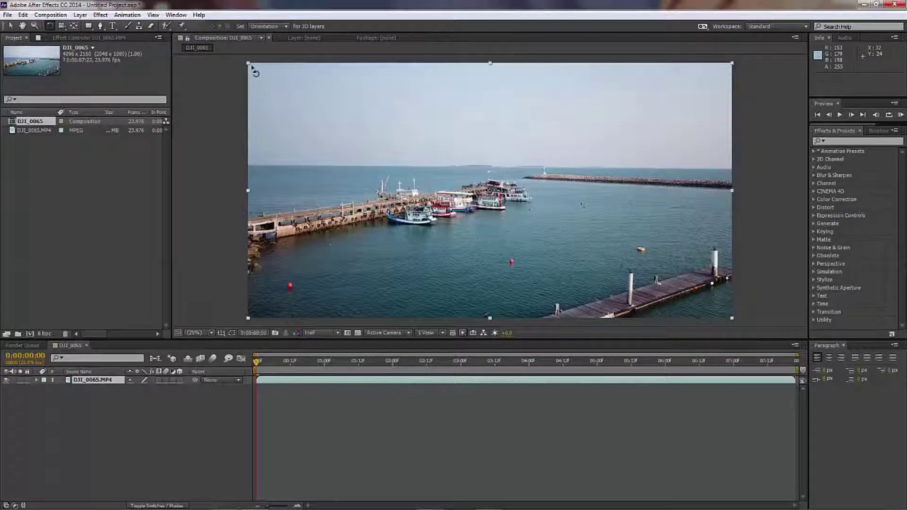
pyautogui.moveTo(252, 67)
pyautogui.mouseDown()
pyautogui.moveTo(254, 109)
pyautogui.moveTo(251, 73)
pyautogui.moveTo(259, 76)
pyautogui.mouseUp()
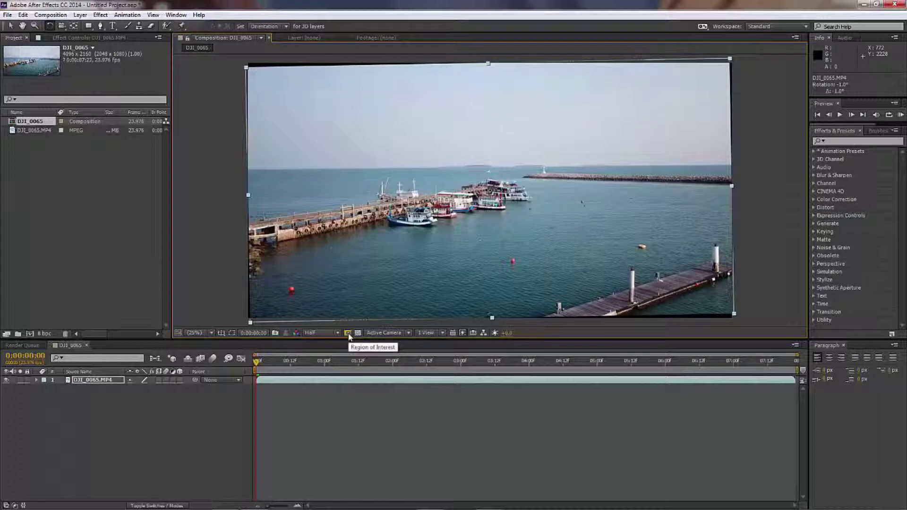
# Draw a region of interest of about 4032 x 2048 px inside the black edges and crop the composition to it
pyautogui.press('v')
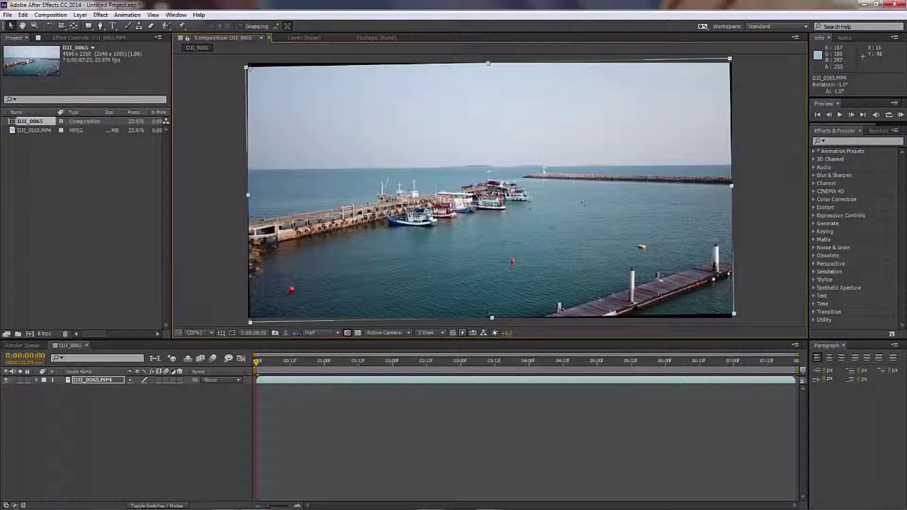
pyautogui.moveTo(250, 68); pyautogui.dragTo(727, 312)
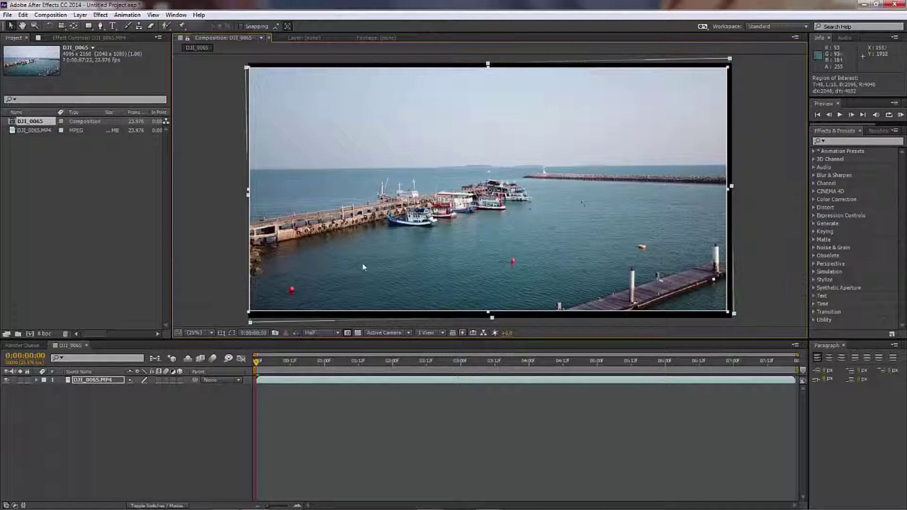
pyautogui.click(52, 15)
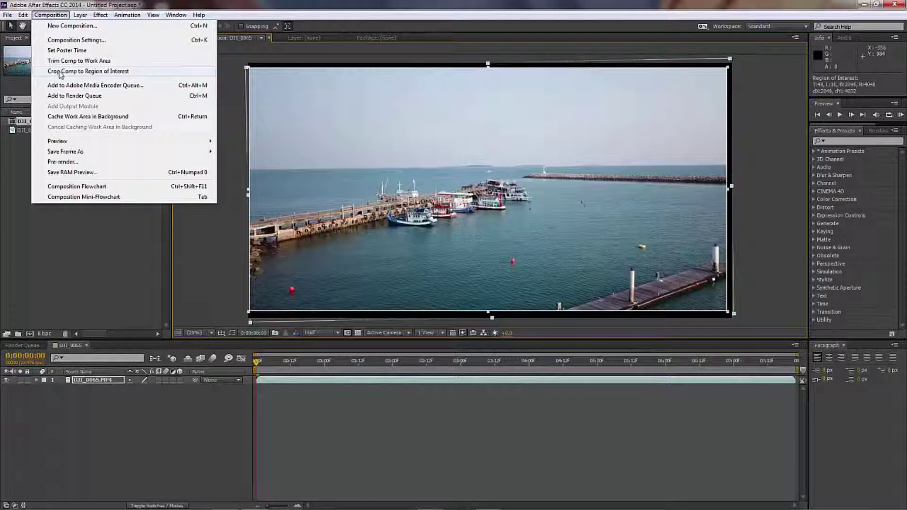
pyautogui.click(92, 72)
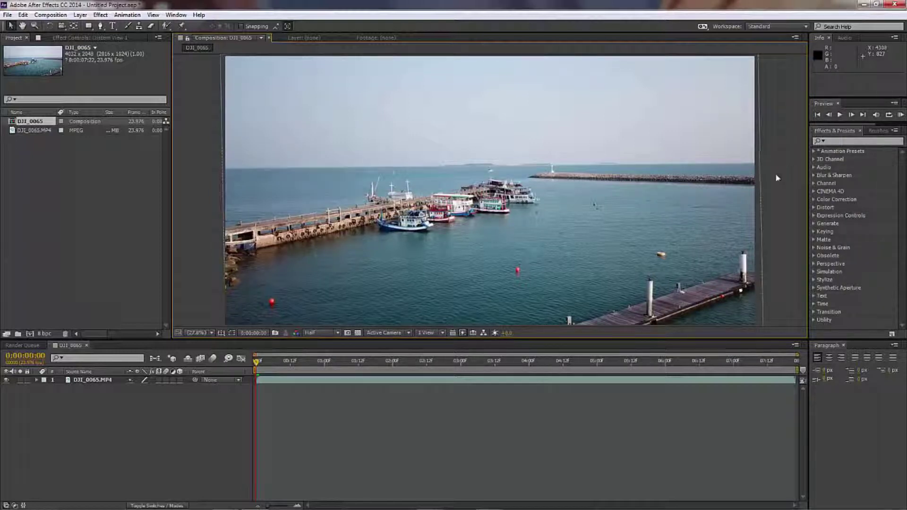
# Play a RAM preview of the cropped composition to check the footage
pyautogui.click(900, 115)
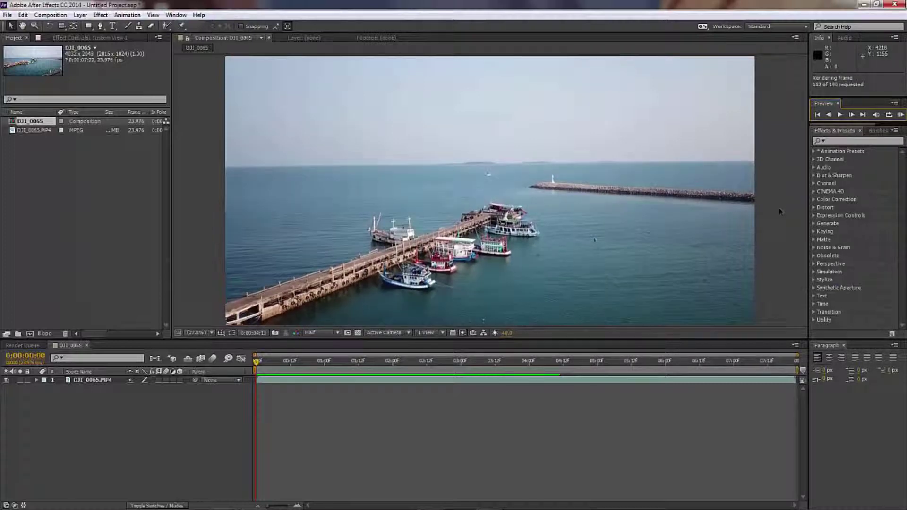
pyautogui.click(900, 114)
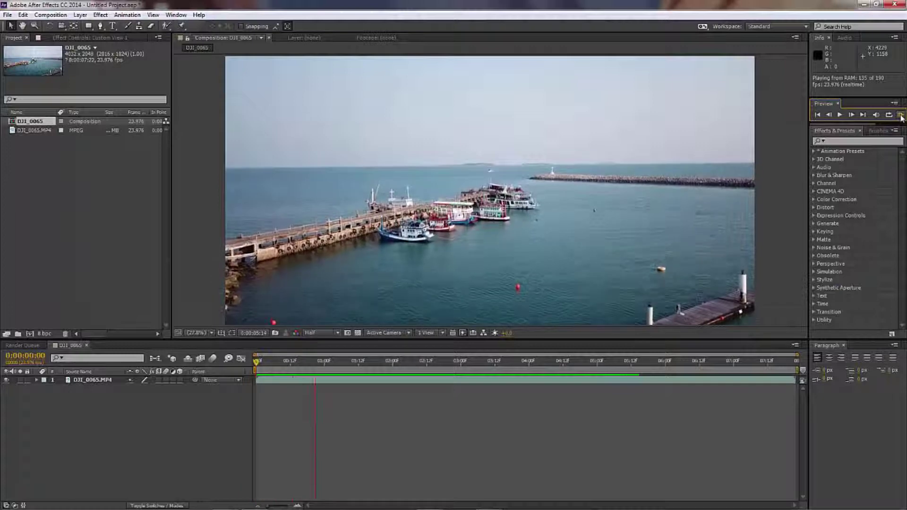
pyautogui.click(900, 116)
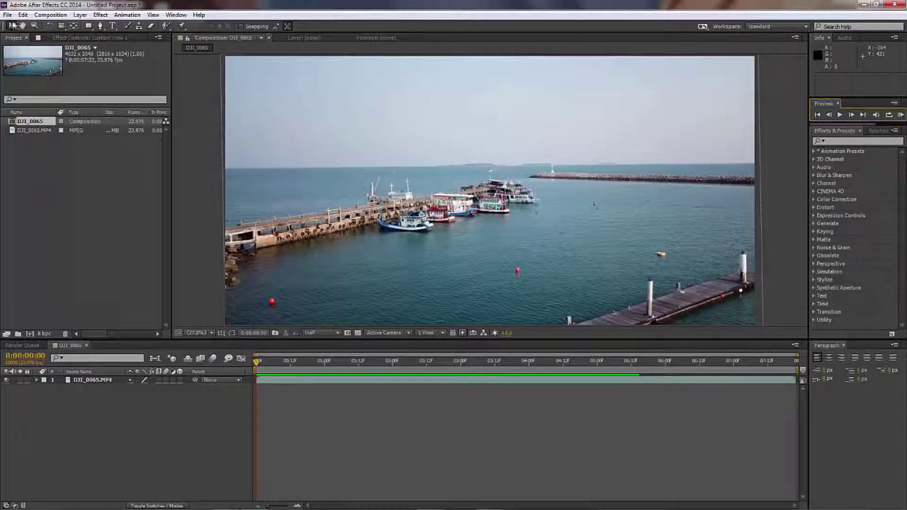
# Run the Scale Composition script and move its dialog clear of the middle of the footage
pyautogui.click(10, 15)
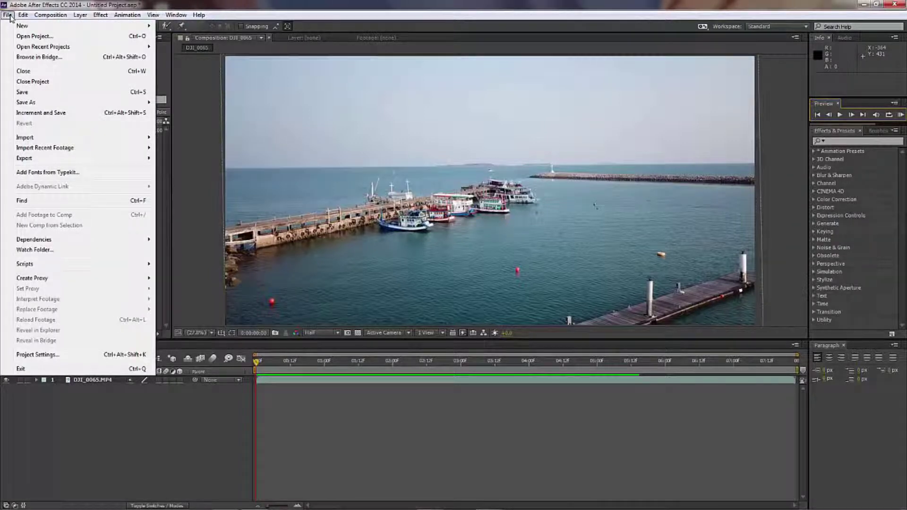
pyautogui.moveTo(51, 268)
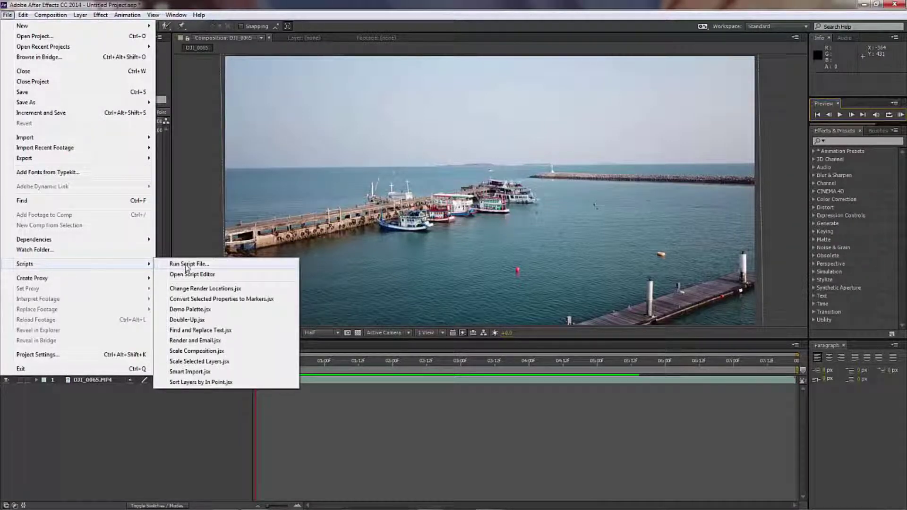
pyautogui.click(196, 351)
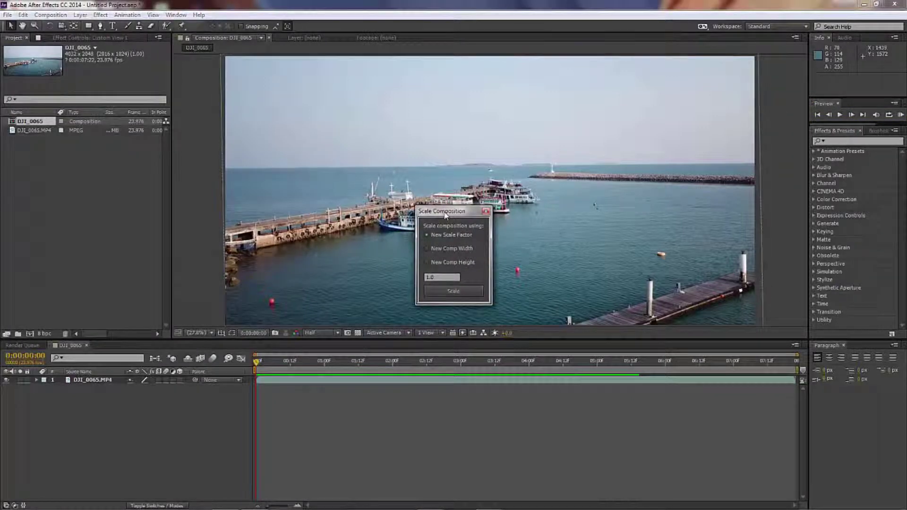
pyautogui.moveTo(445, 215); pyautogui.dragTo(187, 234)
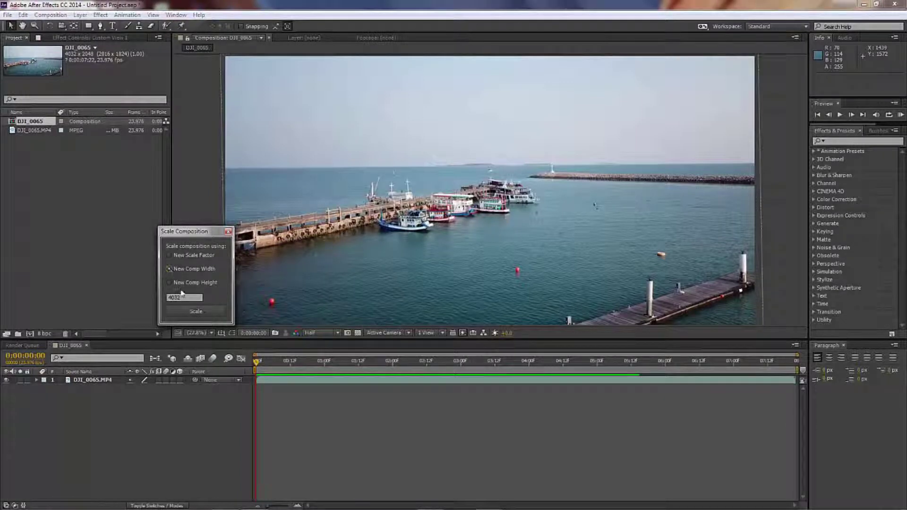
pyautogui.click(170, 268)
pyautogui.moveTo(189, 297); pyautogui.dragTo(149, 297)
pyautogui.write('1920')
# Scale the composition to a new comp height of 1080 with the Scale Composition script
pyautogui.moveTo(189, 297); pyautogui.dragTo(164, 299)
pyautogui.write('1080')
pyautogui.click(188, 315)
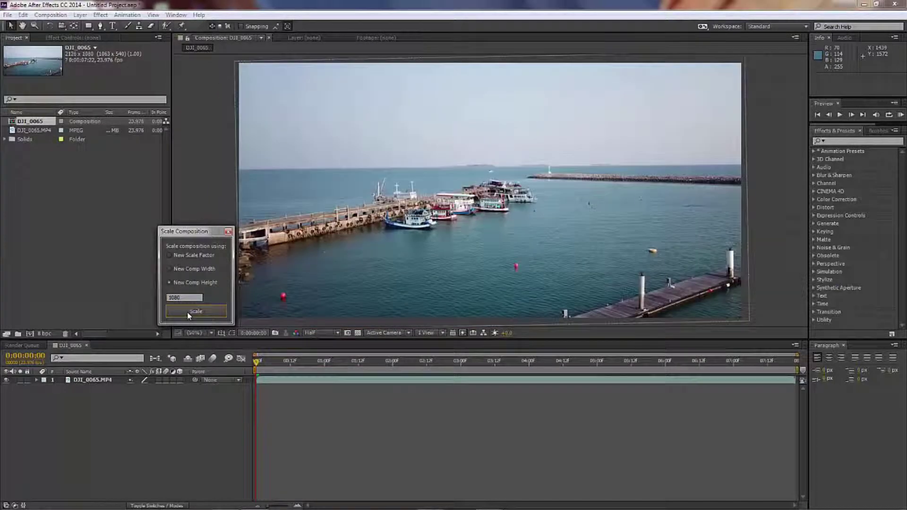
# Set the composition's width to 1920 px and its frame rate to 24 frames per second
pyautogui.click(50, 14)
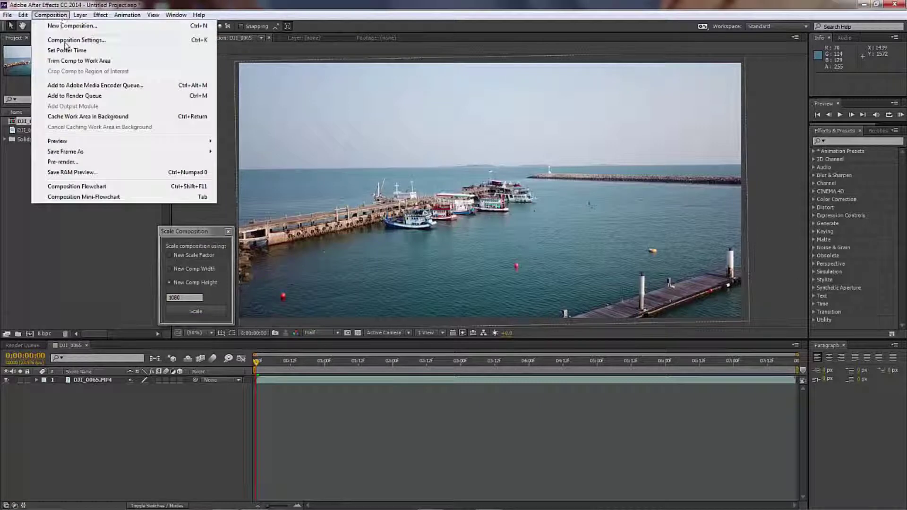
pyautogui.click(59, 36)
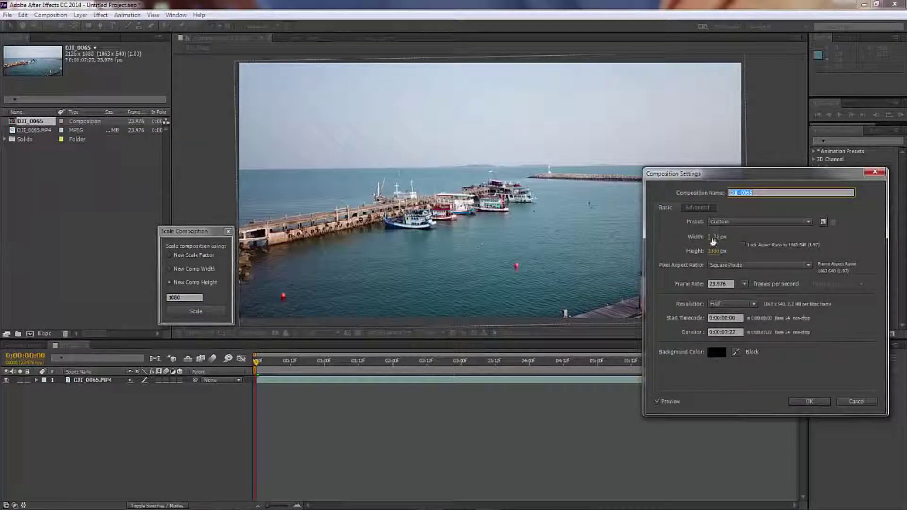
pyautogui.click(713, 237)
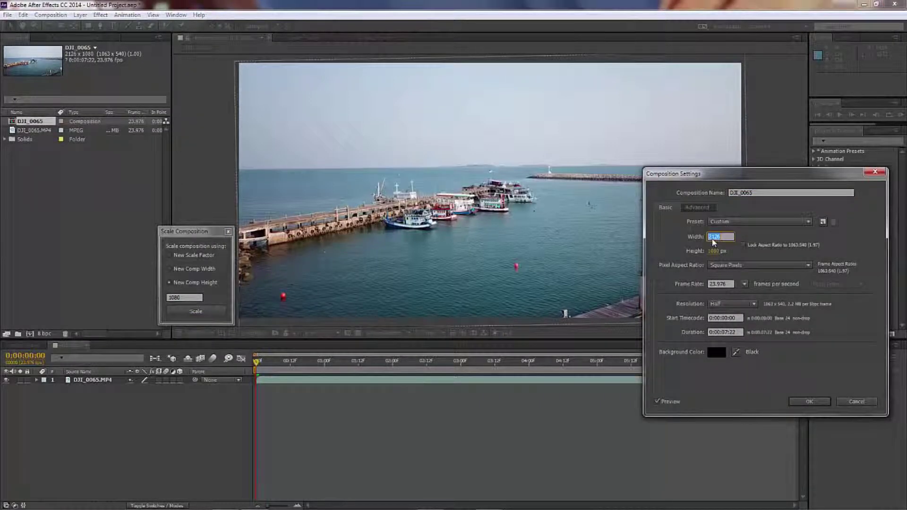
pyautogui.write('1920')
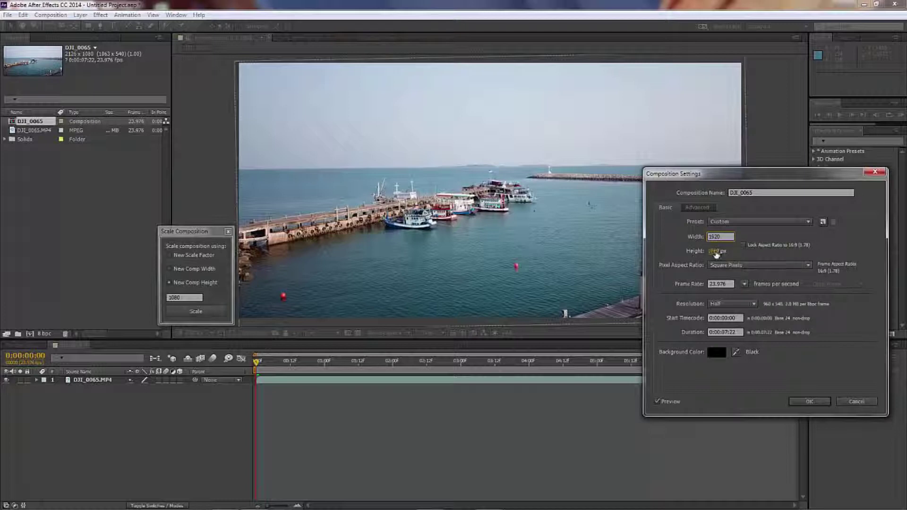
pyautogui.click(745, 284)
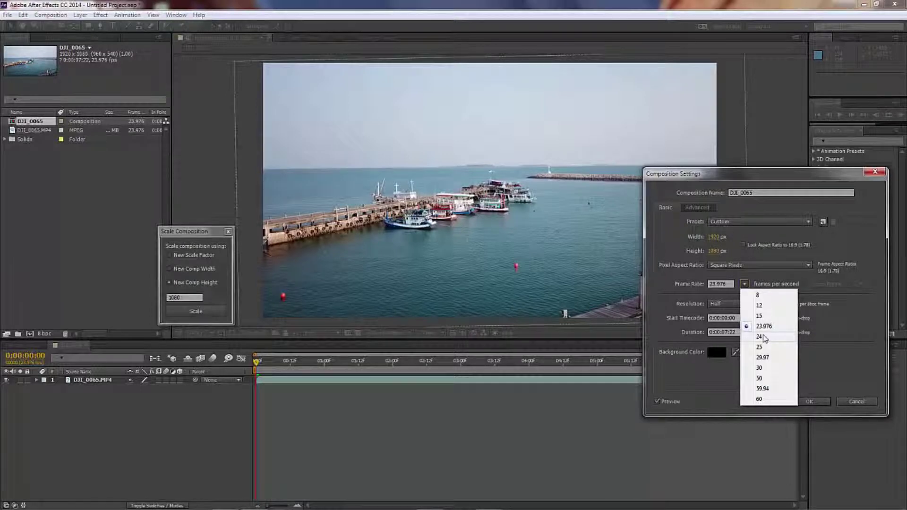
pyautogui.click(760, 336)
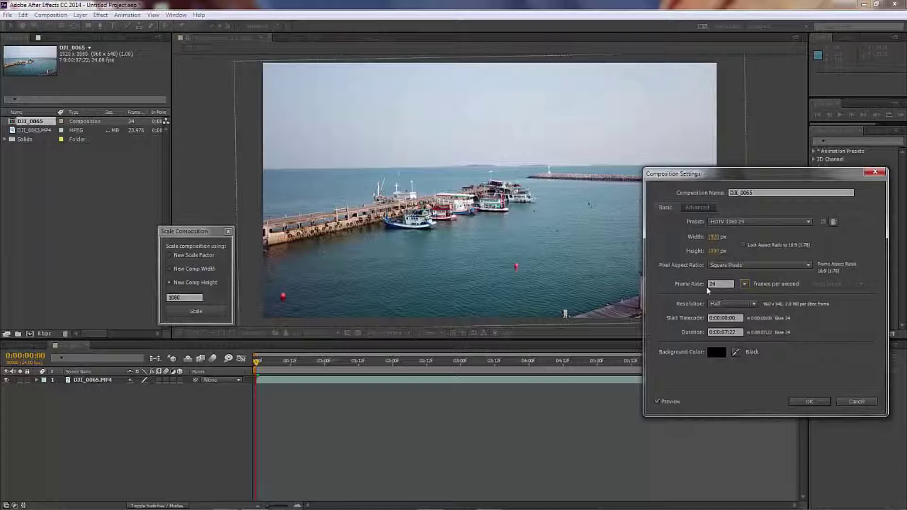
pyautogui.click(810, 402)
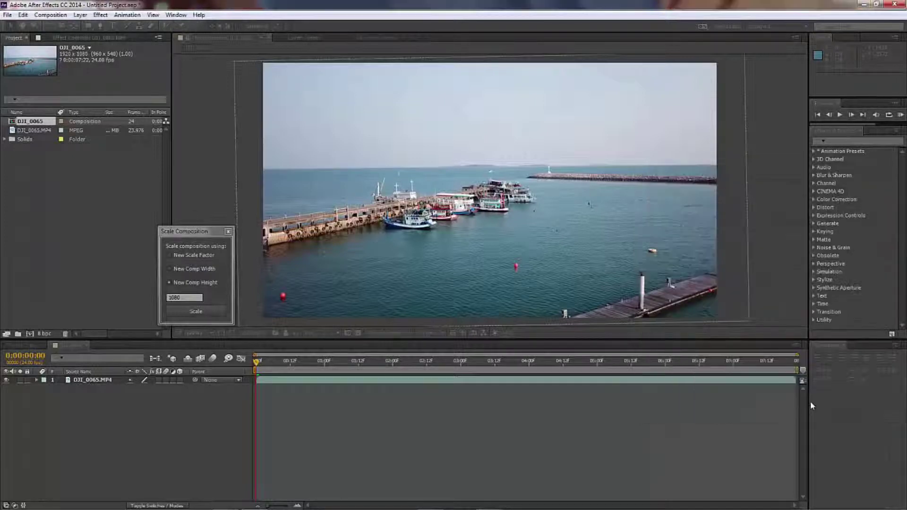
# Add the composition to the render queue and set its output format to QuickTime
pyautogui.click(50, 14)
pyautogui.click(64, 101)
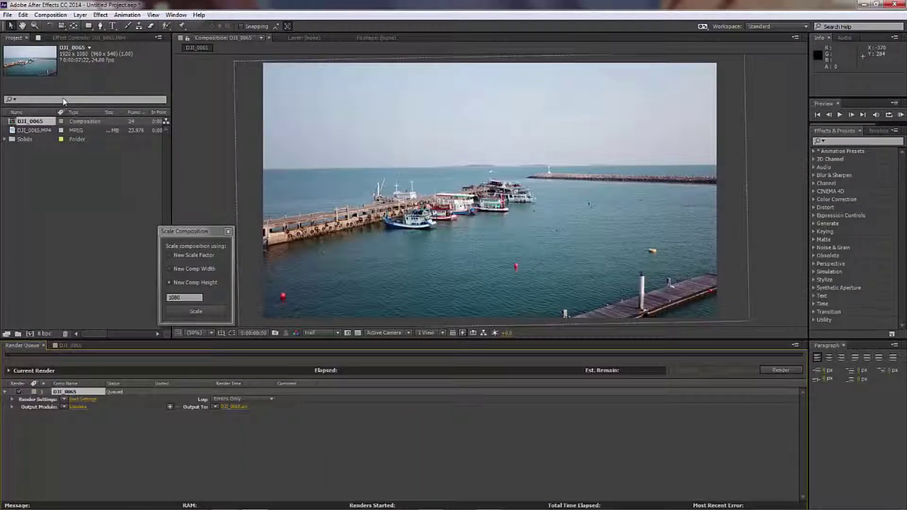
pyautogui.click(78, 407)
pyautogui.click(527, 50)
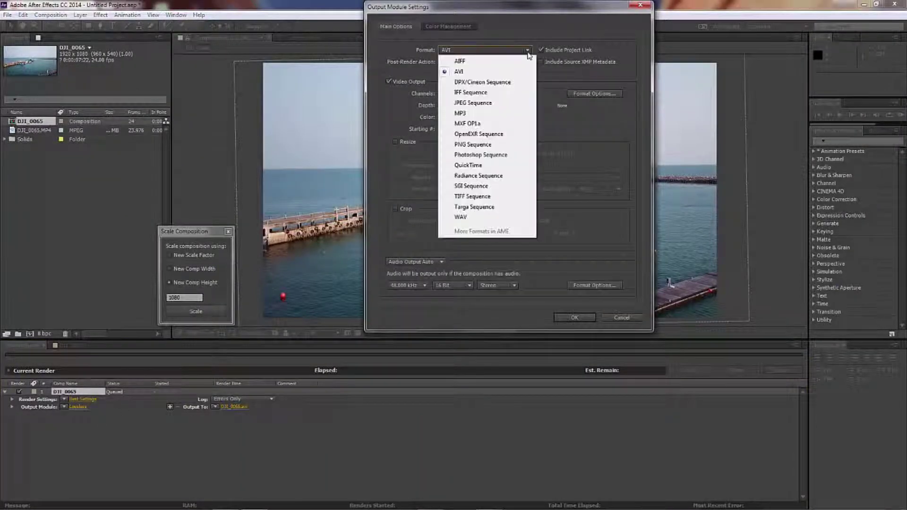
pyautogui.click(466, 165)
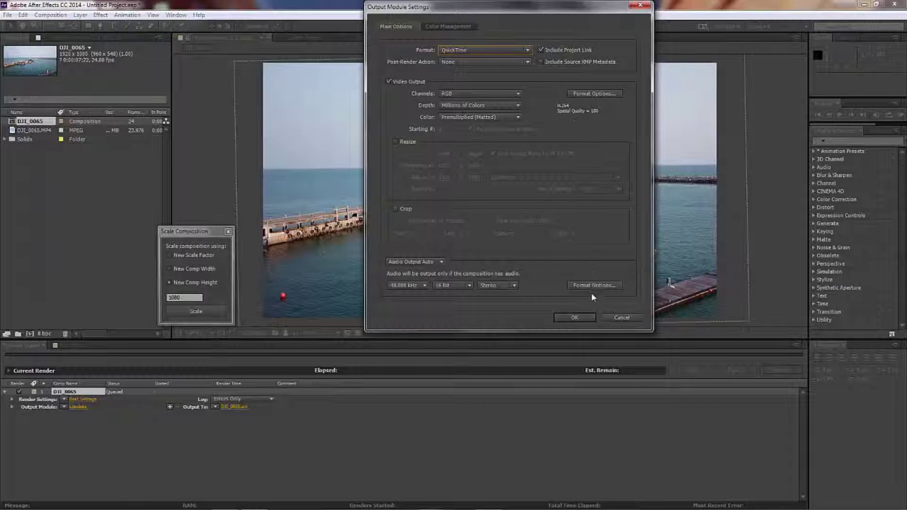
pyautogui.click(574, 318)
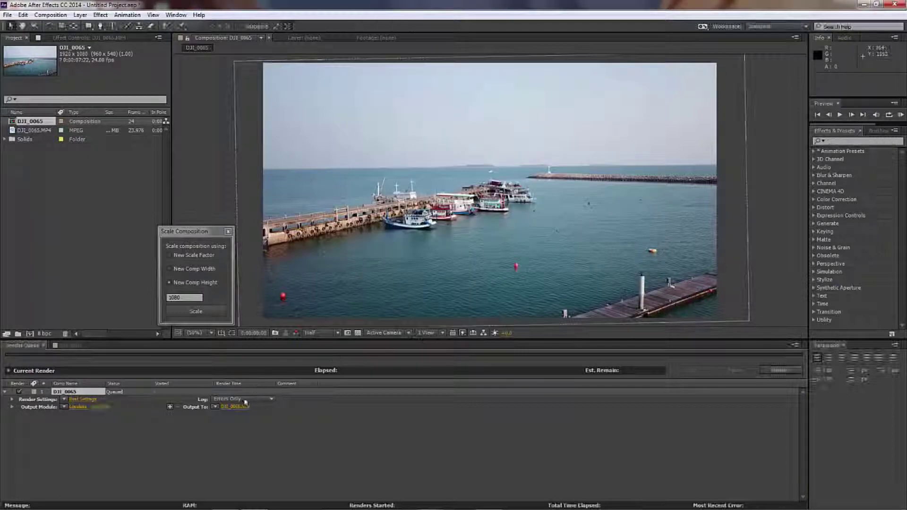
# Name the output movie xxx in the 123-VDO folder and start the render
pyautogui.click(234, 408)
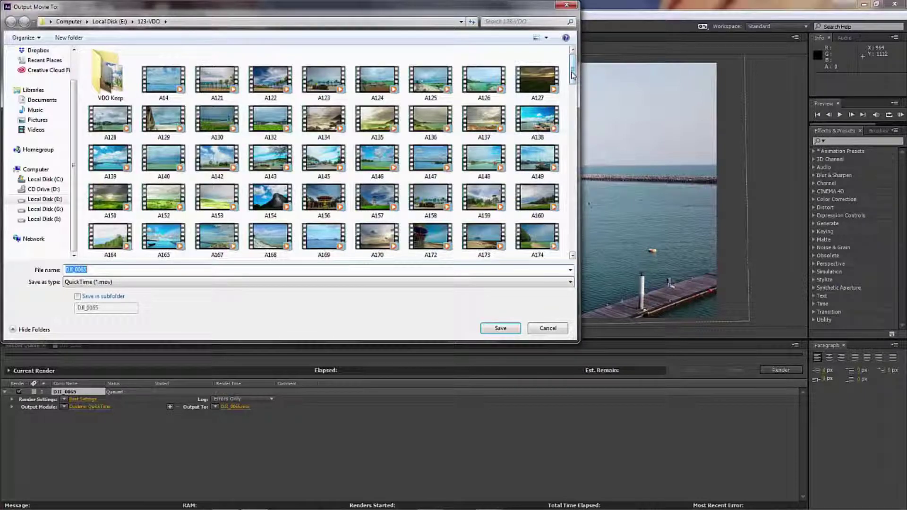
pyautogui.moveTo(572, 74); pyautogui.dragTo(571, 267)
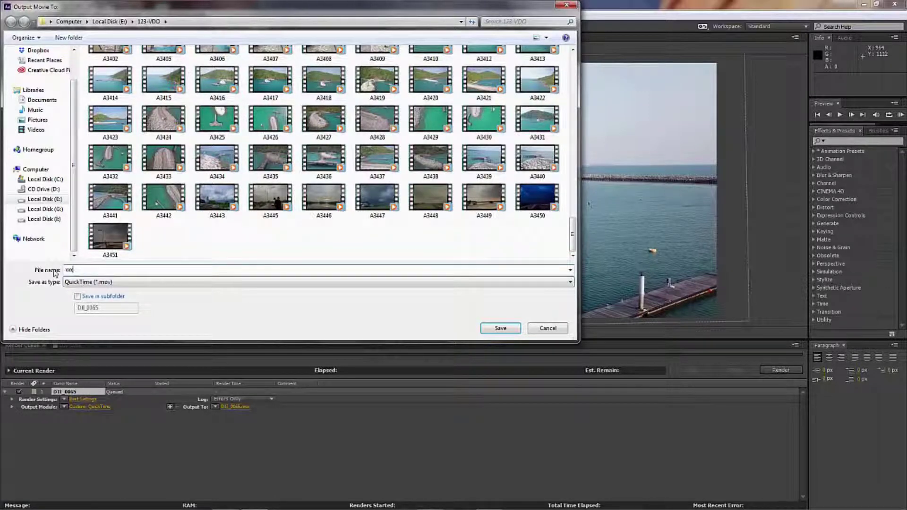
pyautogui.click(499, 328)
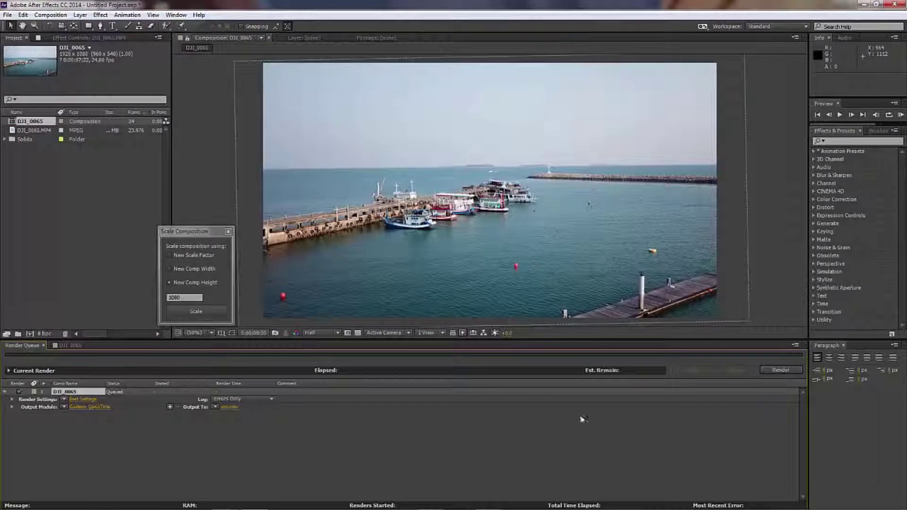
pyautogui.click(781, 370)
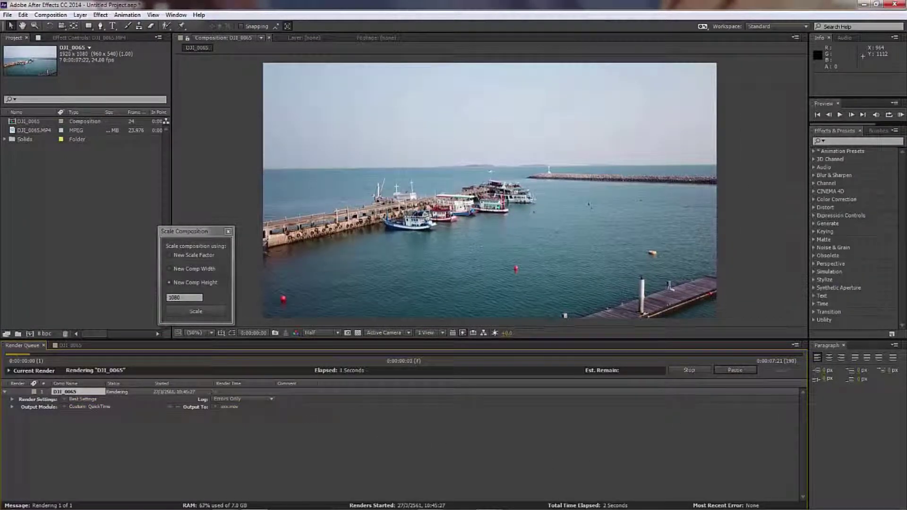